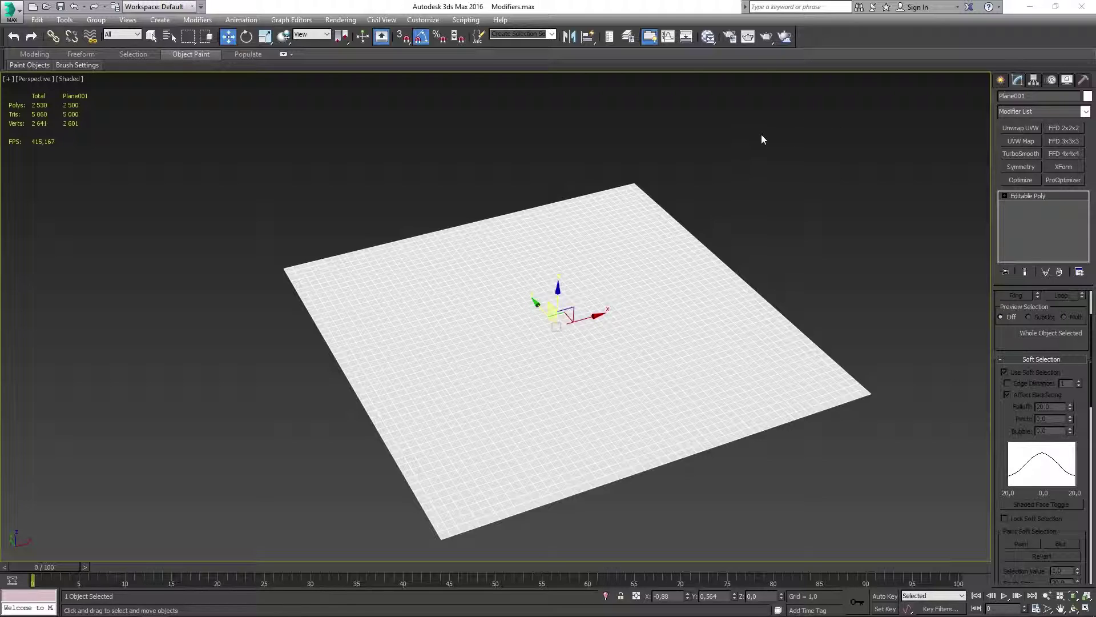
Step: Open the Modifier List dropdown for Plane001 to browse available modifiers
click(1013, 112)
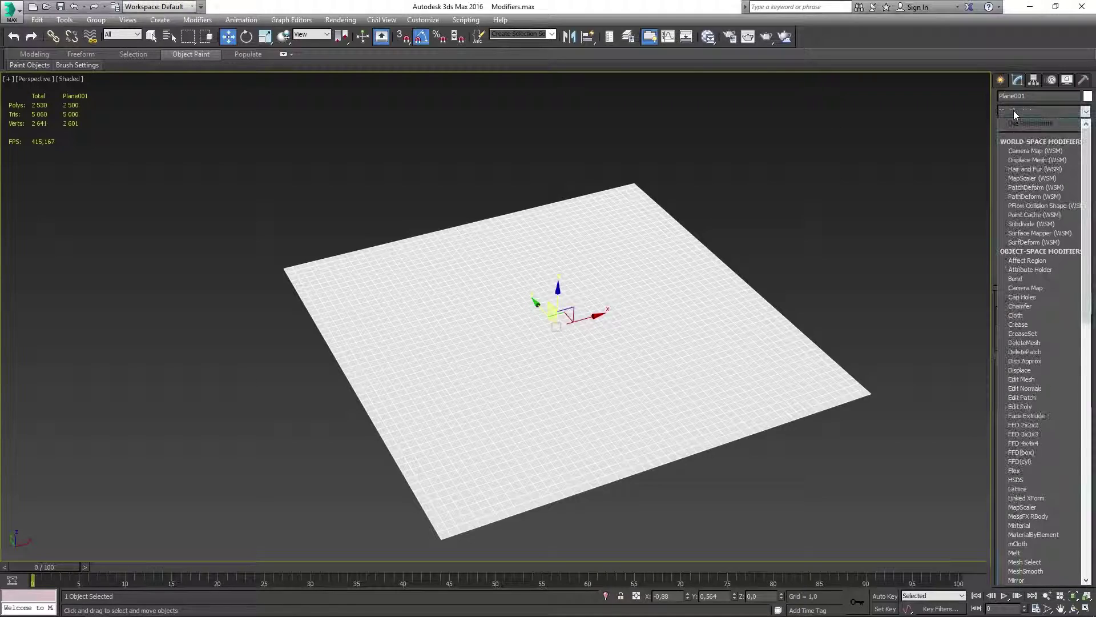
click(1027, 260)
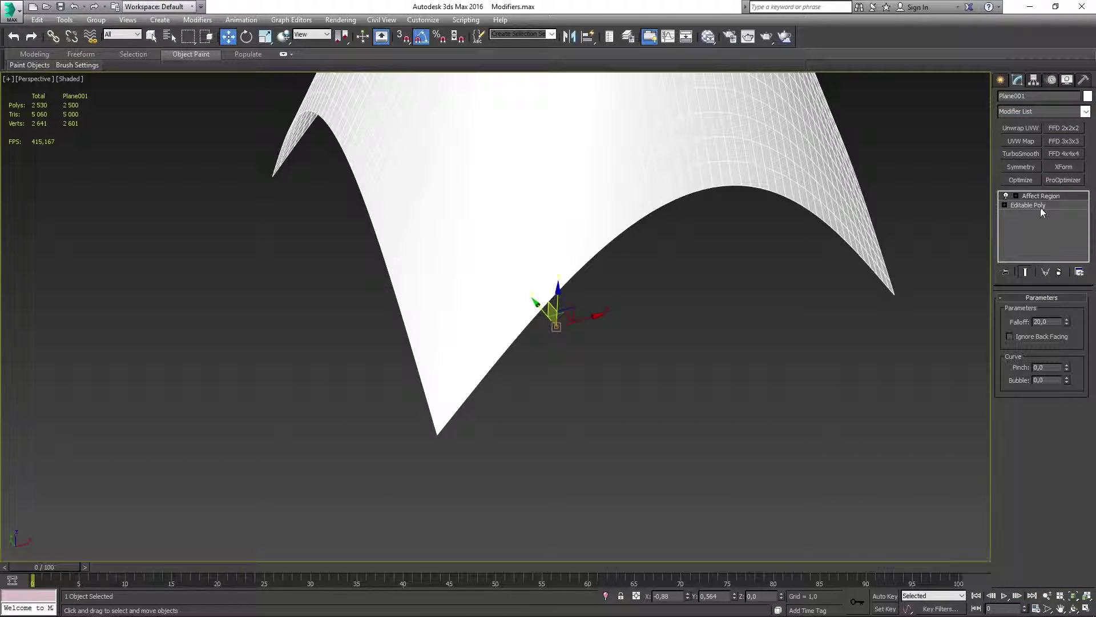
click(1006, 197)
click(777, 229)
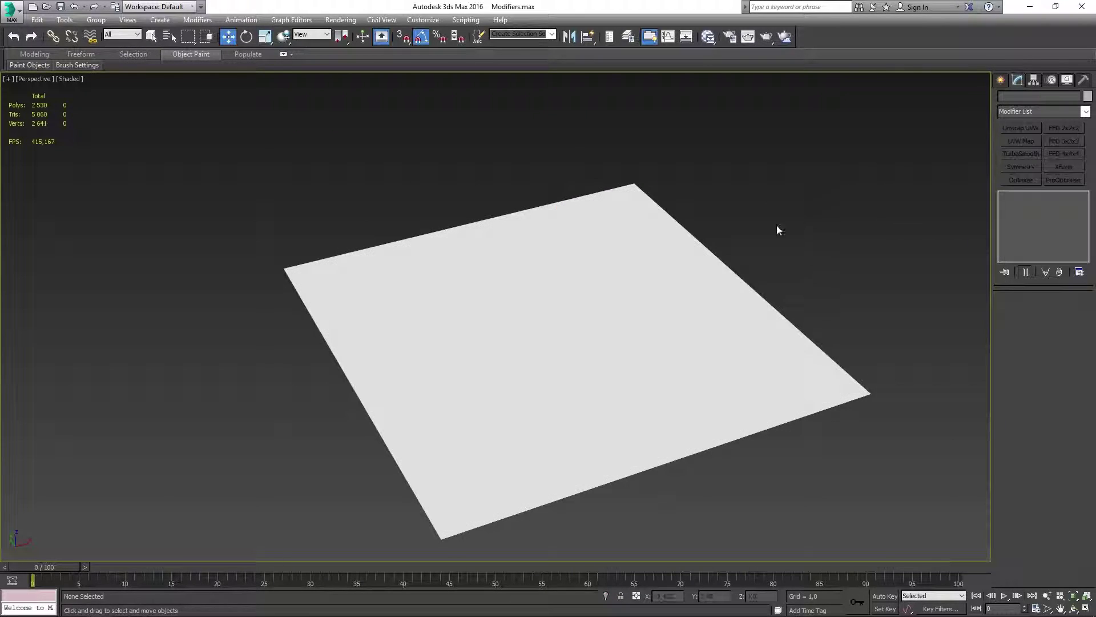
click(647, 295)
mouse_move(731, 283)
alt+middle_down()
mouse_move(712, 304)
mouse_move(718, 249)
alt+middle_up()
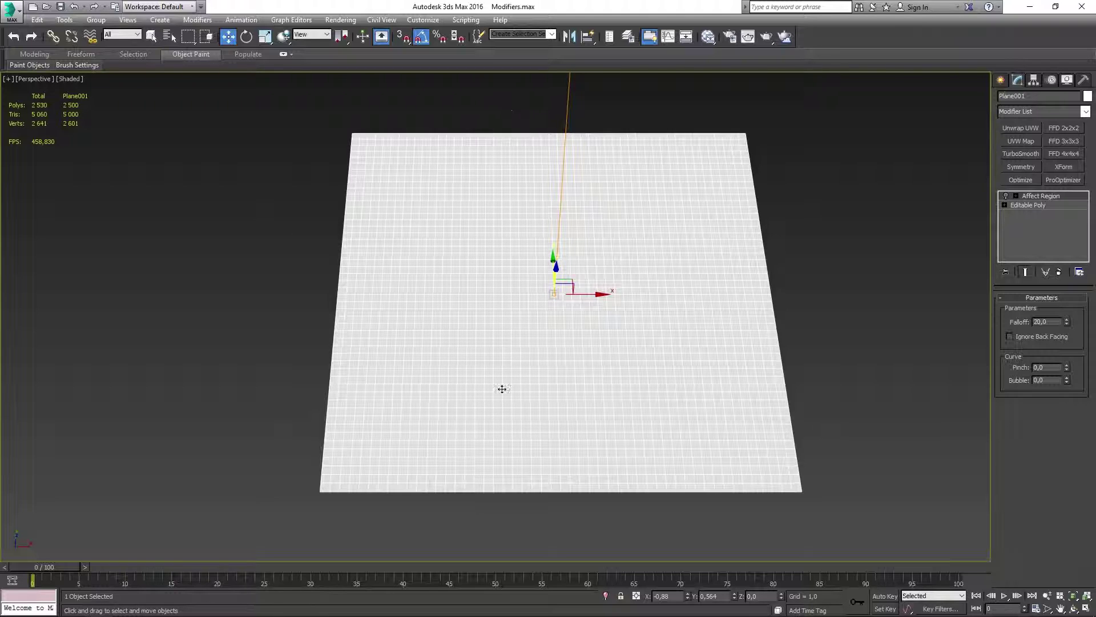
mouse_move(521, 359)
alt+middle_down()
mouse_move(537, 333)
mouse_move(541, 350)
mouse_move(575, 323)
mouse_move(512, 351)
alt+middle_up()
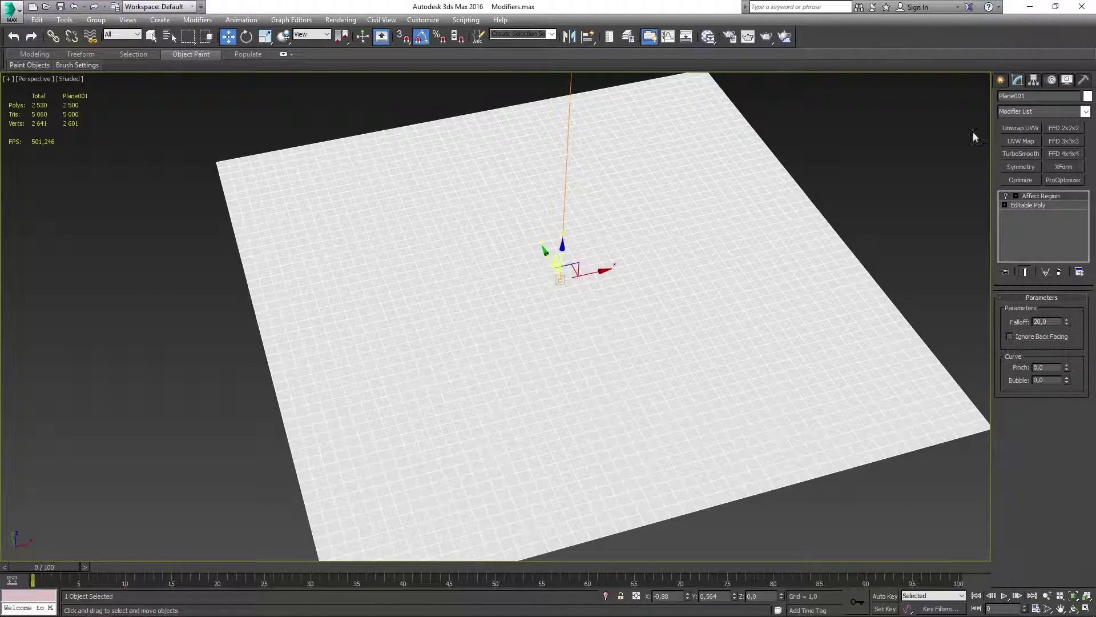
scroll(613, 249, down, 2)
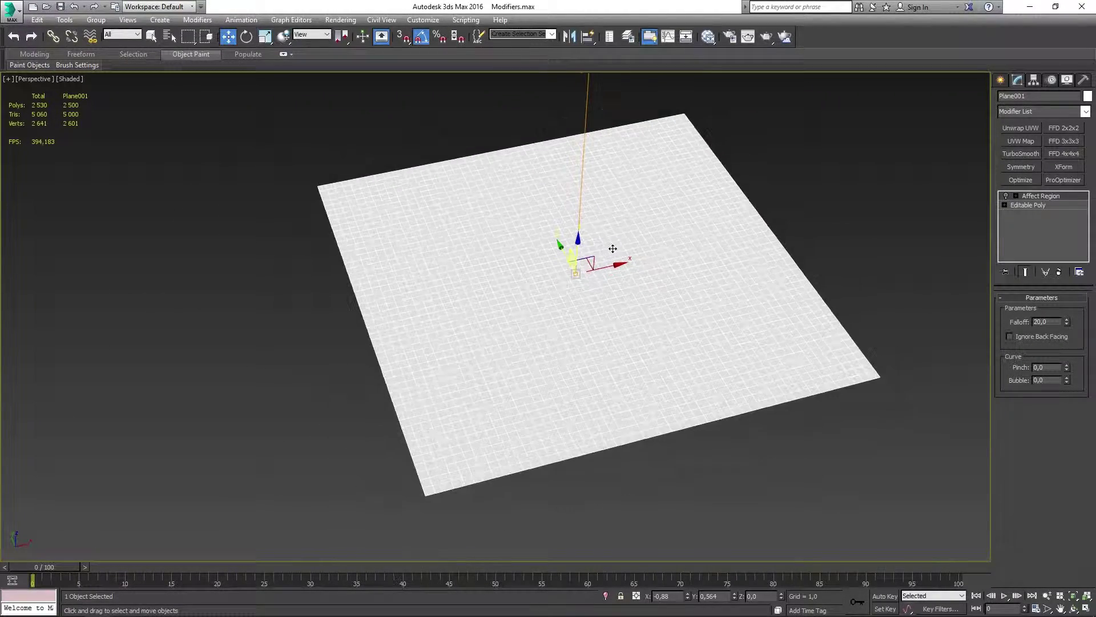
click(1006, 196)
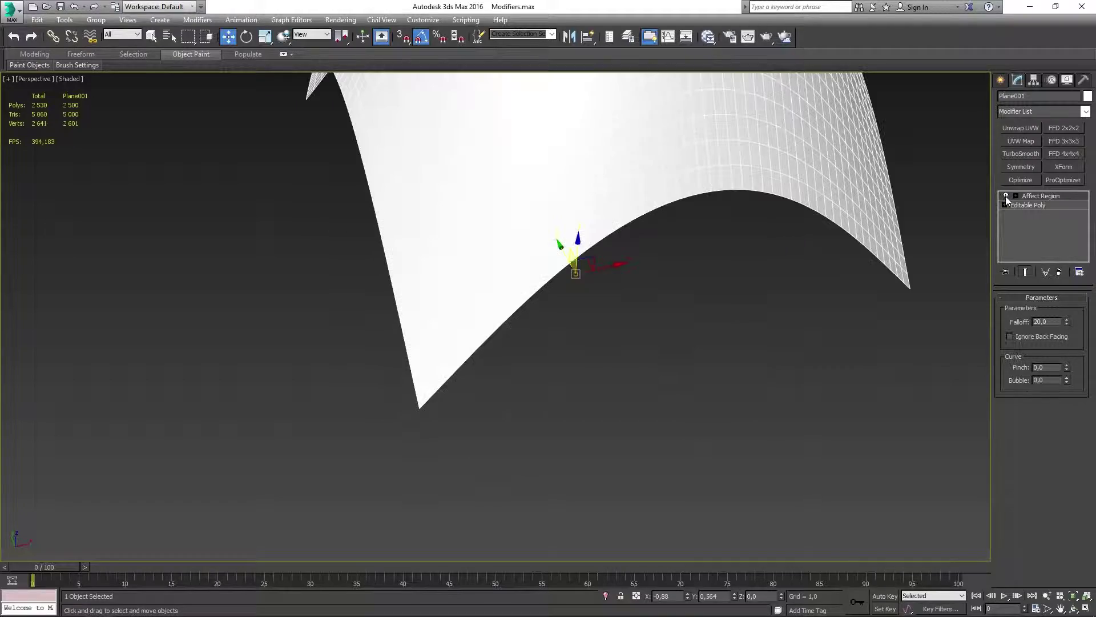
mouse_move(622, 286)
alt+middle_down()
mouse_move(629, 313)
mouse_move(651, 306)
mouse_move(655, 327)
mouse_move(517, 280)
mouse_move(690, 318)
alt+middle_up()
scroll(629, 314, down, 3)
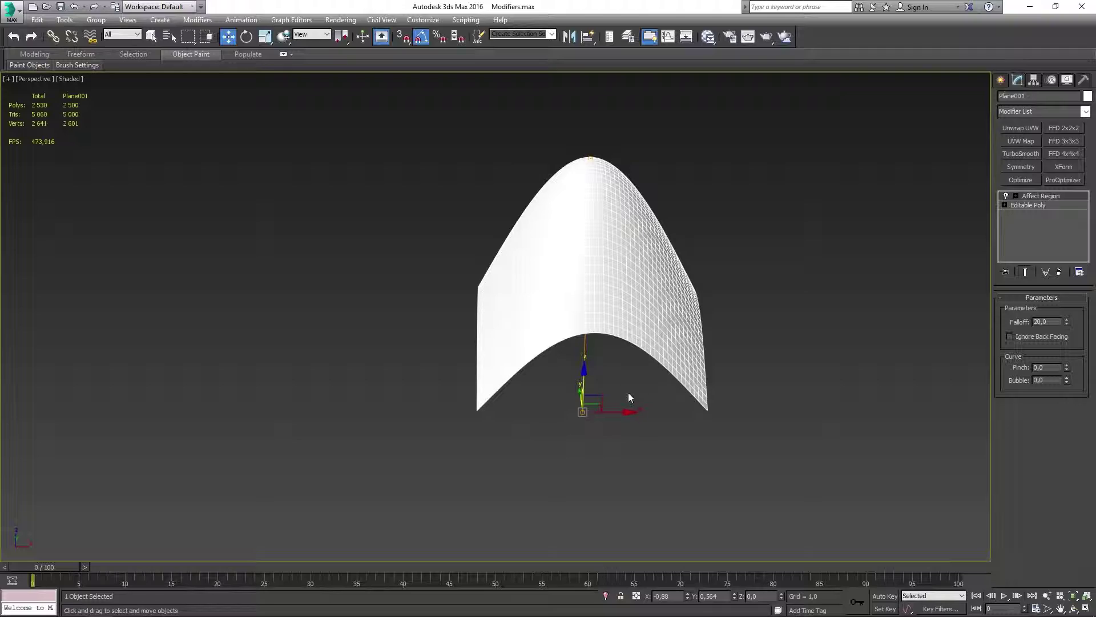
scroll(583, 425, up, 2)
scroll(599, 402, up, 5)
click(622, 445)
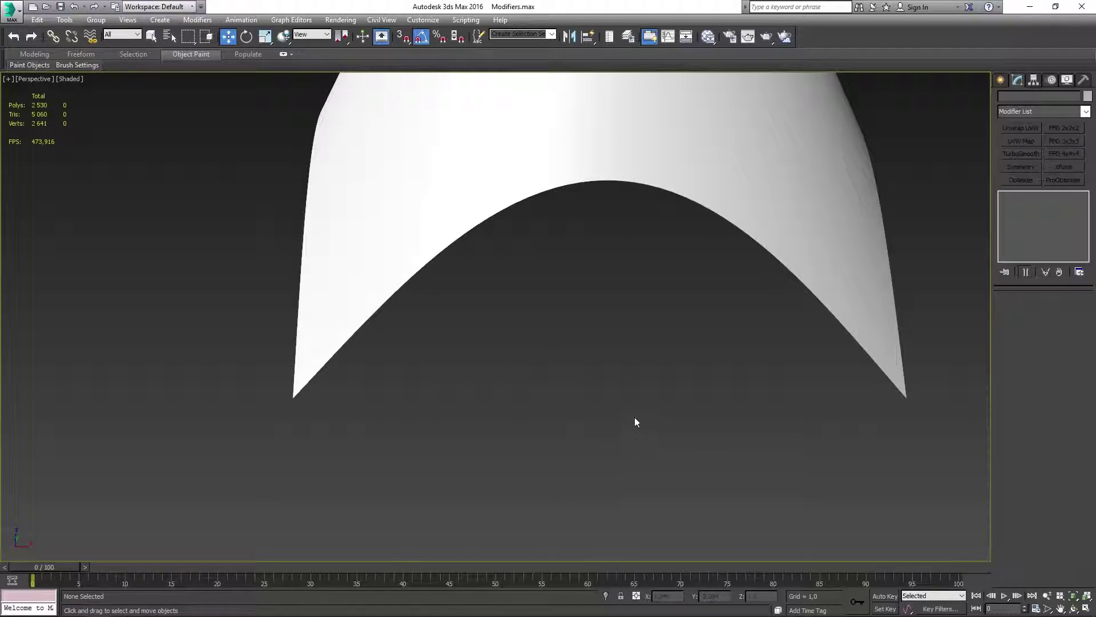
click(671, 166)
drag(577, 375, 581, 394)
mouse_move(580, 394)
alt+middle_down()
mouse_move(586, 339)
mouse_move(634, 275)
alt+middle_up()
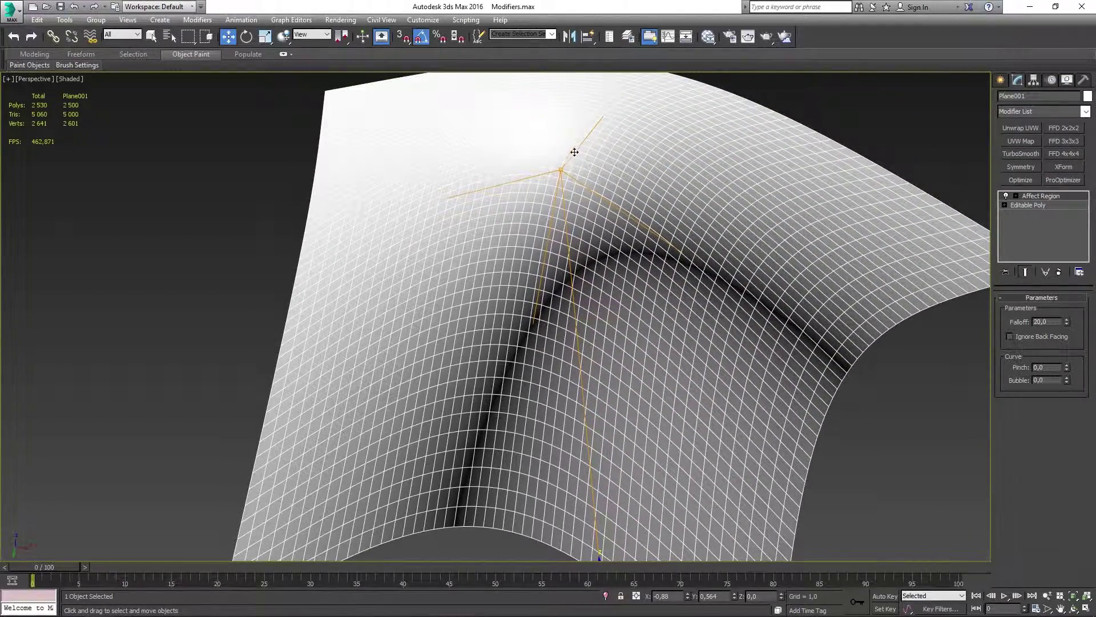
mouse_move(630, 175)
alt+middle_down()
mouse_move(606, 215)
mouse_move(615, 277)
mouse_move(619, 200)
mouse_move(635, 253)
alt+middle_up()
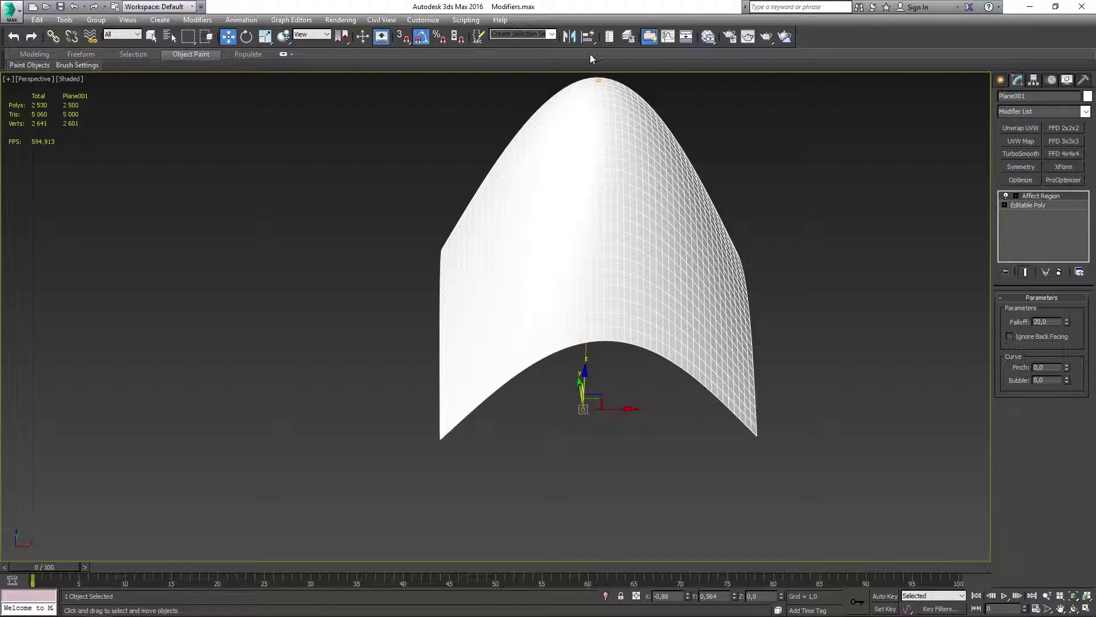
middle_drag(699, 147, 672, 232)
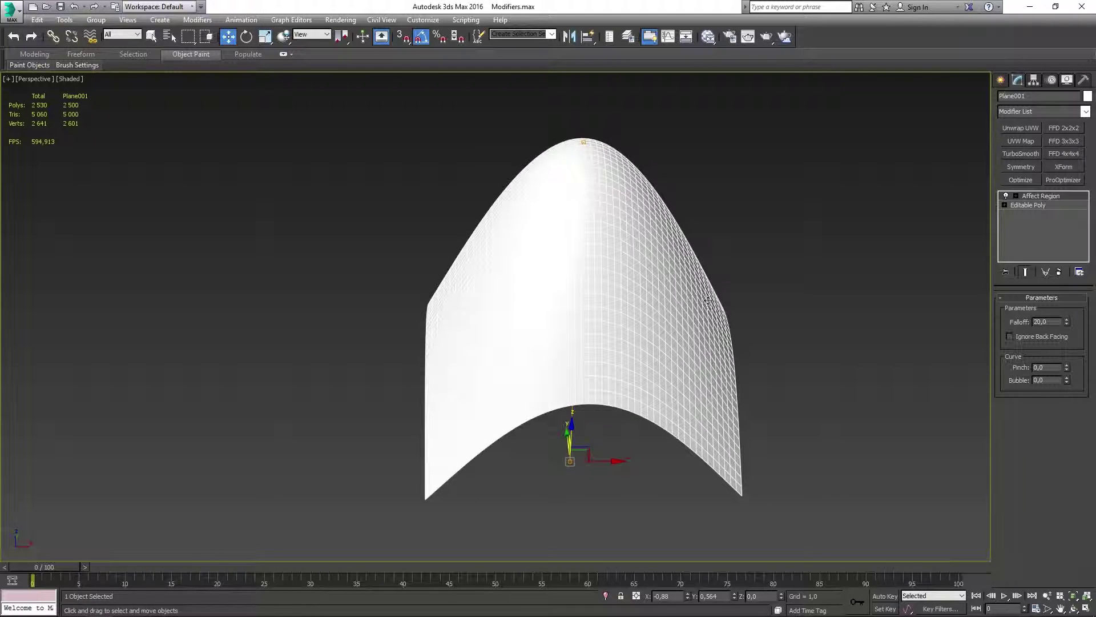
Step: Select the Affect Region's top point and drag it down along Z to flatten the arch
click(1016, 195)
click(1037, 205)
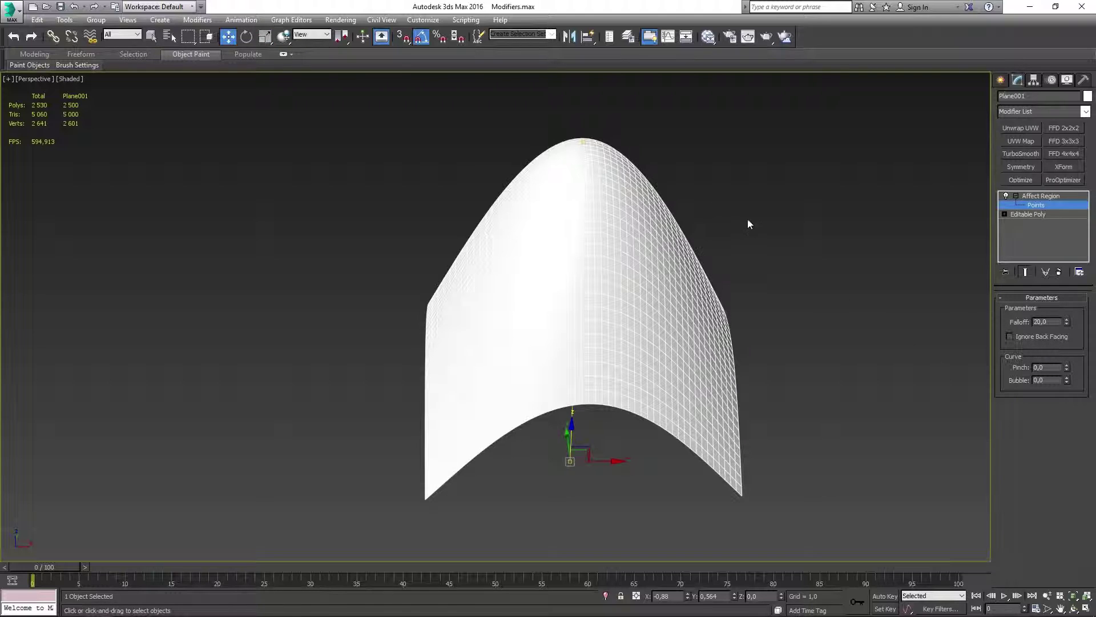
drag(790, 238, 574, 135)
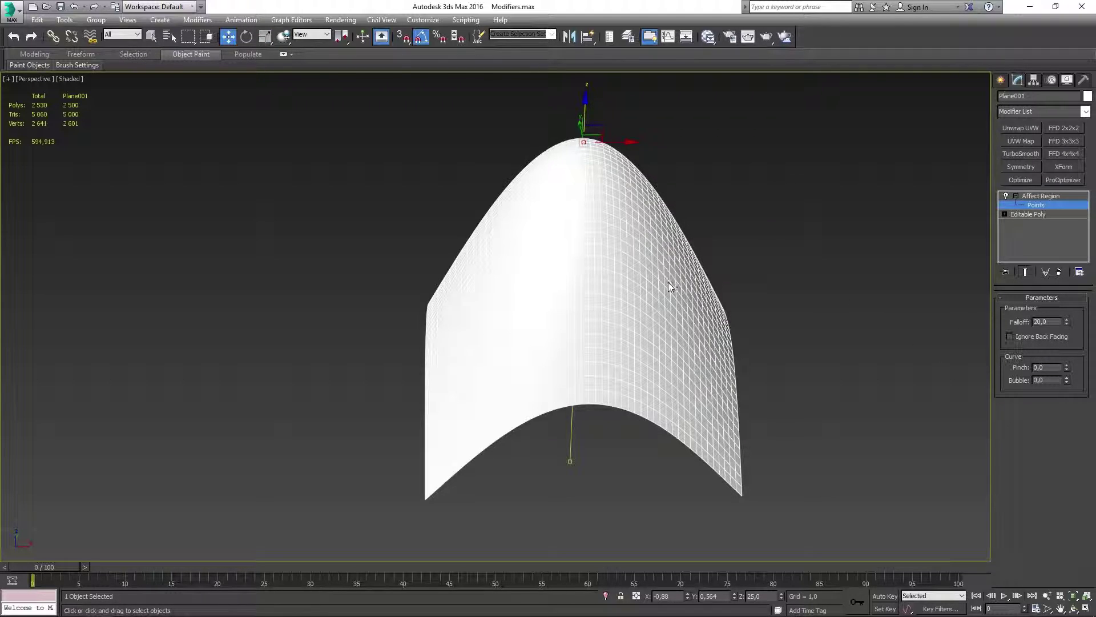
mouse_move(585, 104)
mouse_down()
mouse_move(586, 346)
mouse_move(607, 260)
mouse_up()
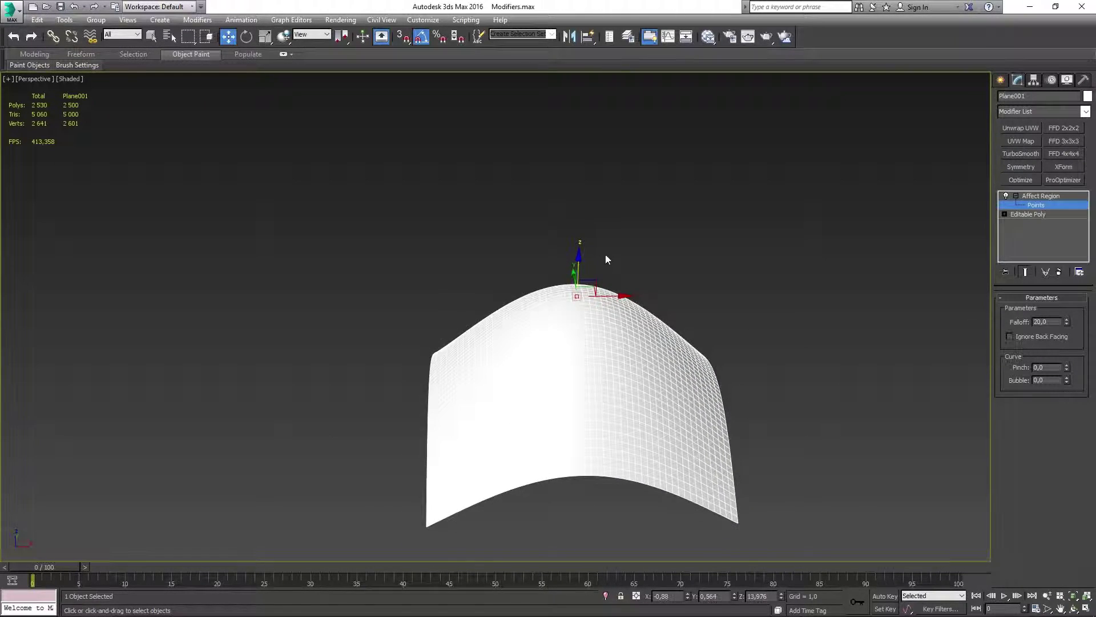
drag(577, 256, 596, 280)
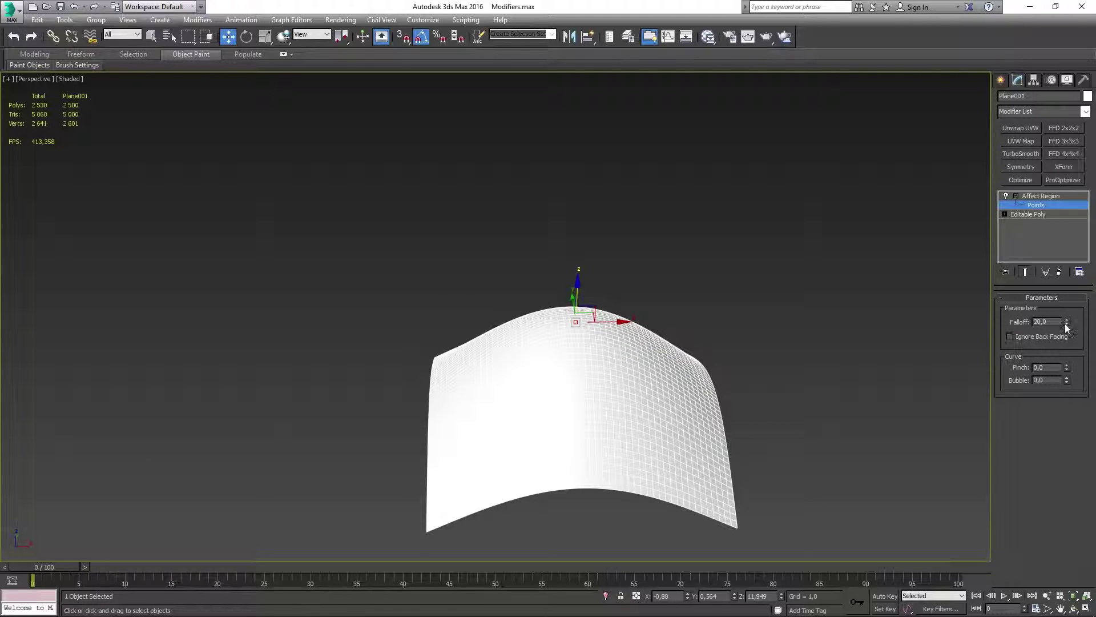
Step: Reduce Affect Region Falloff to 10.2 and reset Pinch and Bubble to 0
mouse_move(1067, 327)
mouse_down()
mouse_move(1079, 360)
mouse_move(1072, 310)
mouse_move(1069, 351)
mouse_up()
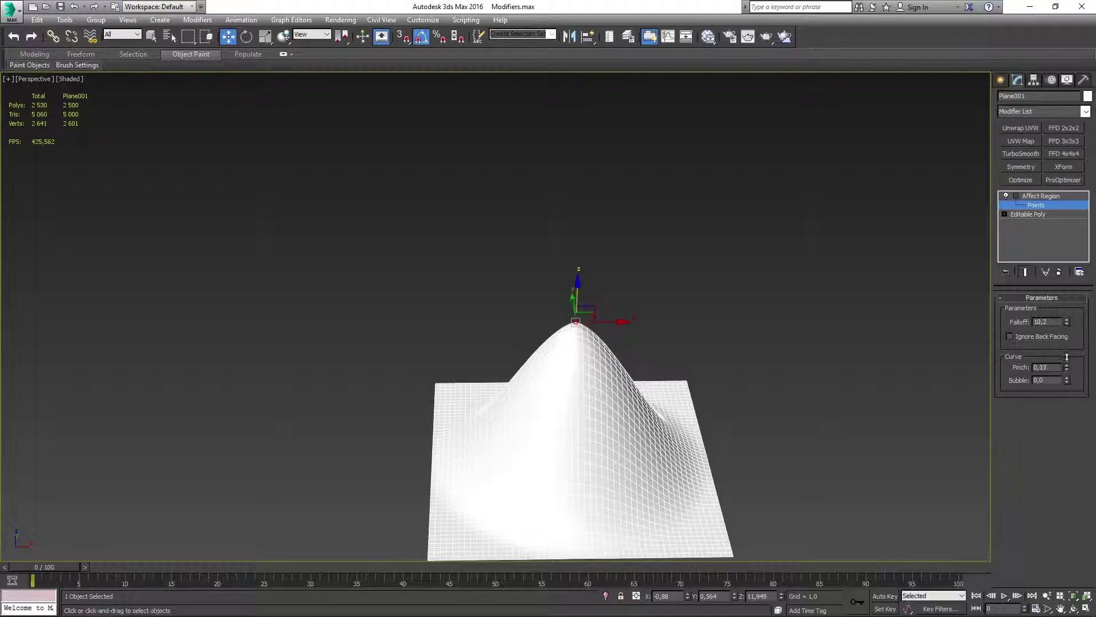
mouse_move(685, 364)
alt+middle_down()
mouse_move(644, 359)
mouse_move(650, 320)
alt+middle_up()
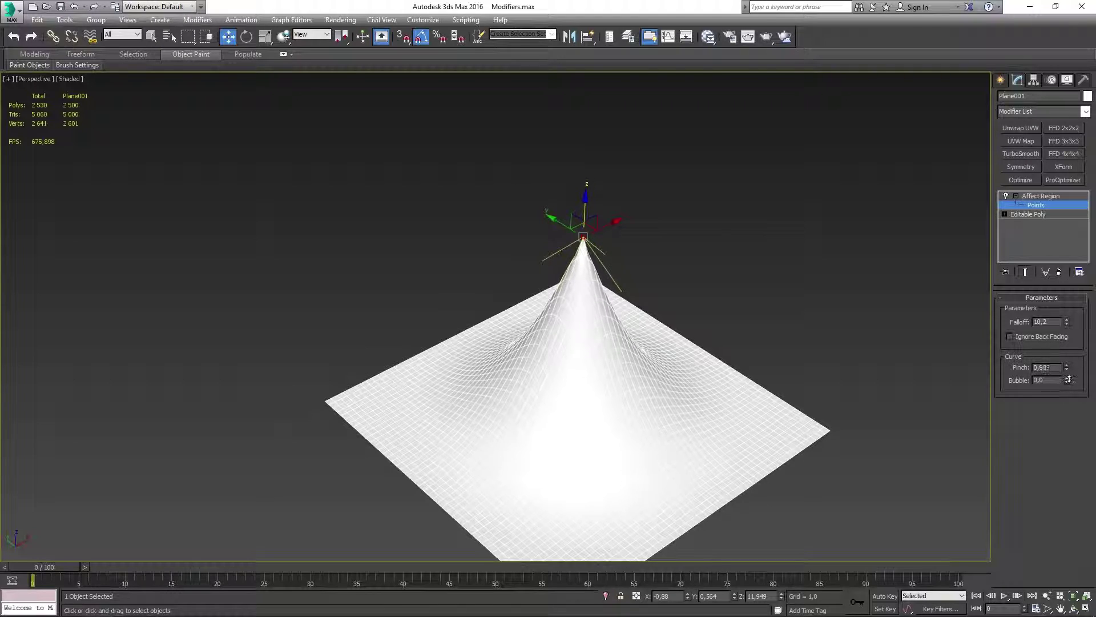
right_click(1067, 368)
mouse_move(1067, 379)
mouse_down()
mouse_move(1059, 272)
mouse_move(1068, 386)
mouse_up()
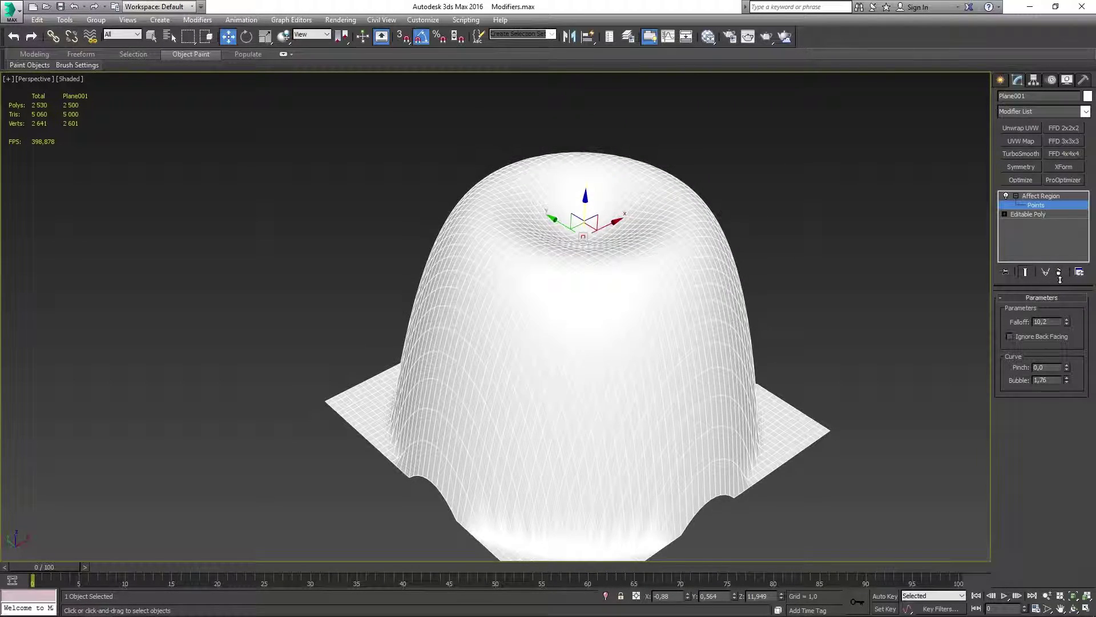
right_click(1066, 381)
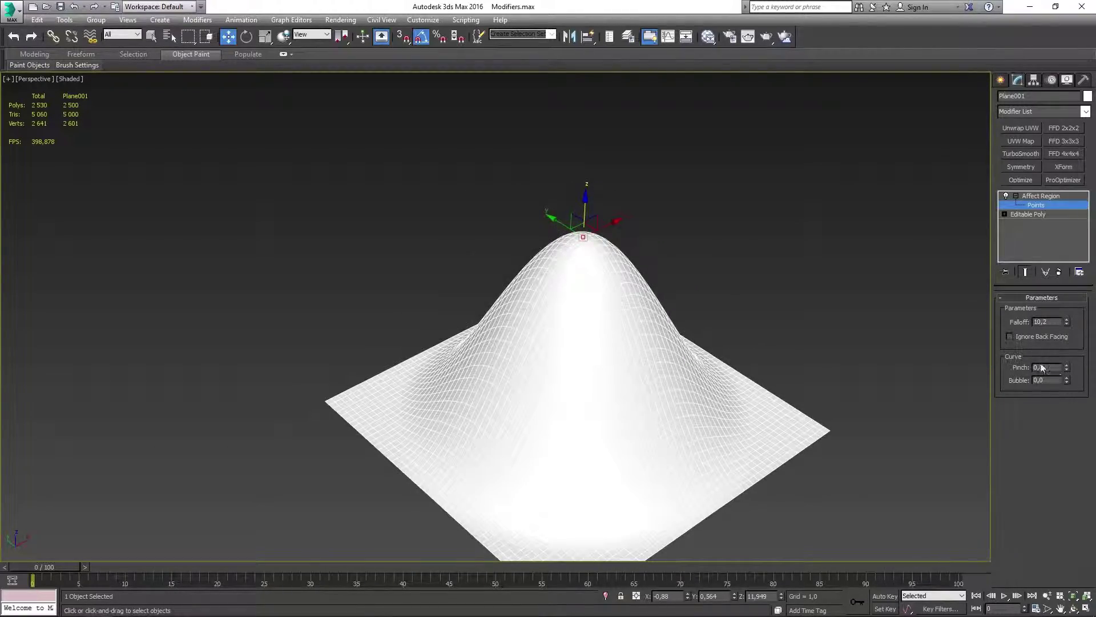
mouse_move(736, 190)
alt+middle_down()
mouse_move(525, 264)
mouse_move(441, 269)
alt+middle_up()
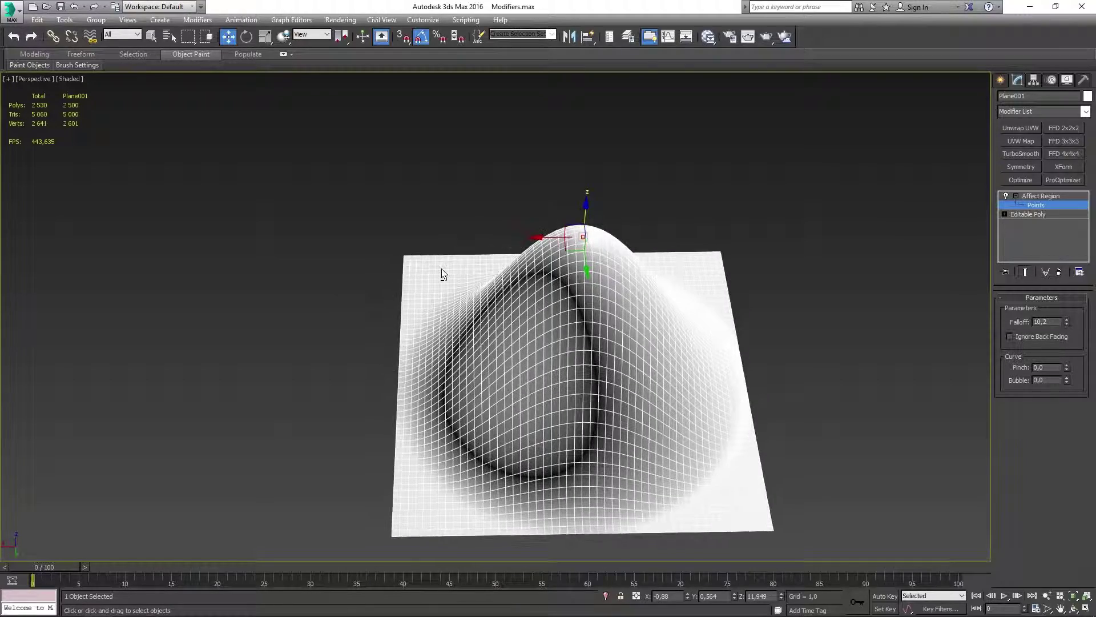
Step: Orbit the Perspective view to inspect the bump from a low side angle and above
mouse_move(602, 344)
alt+middle_down()
mouse_move(626, 362)
mouse_move(528, 320)
mouse_move(567, 321)
mouse_move(605, 255)
mouse_move(649, 299)
mouse_move(707, 255)
mouse_move(746, 295)
mouse_move(695, 230)
mouse_move(586, 215)
alt+middle_up()
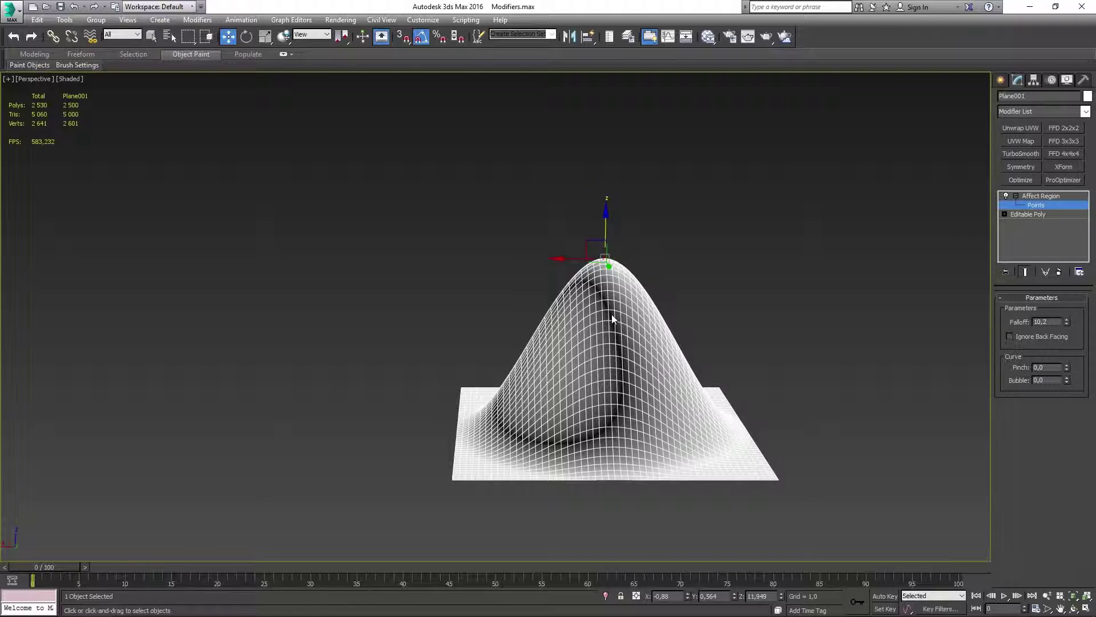
alt+middle_drag(653, 245, 666, 282)
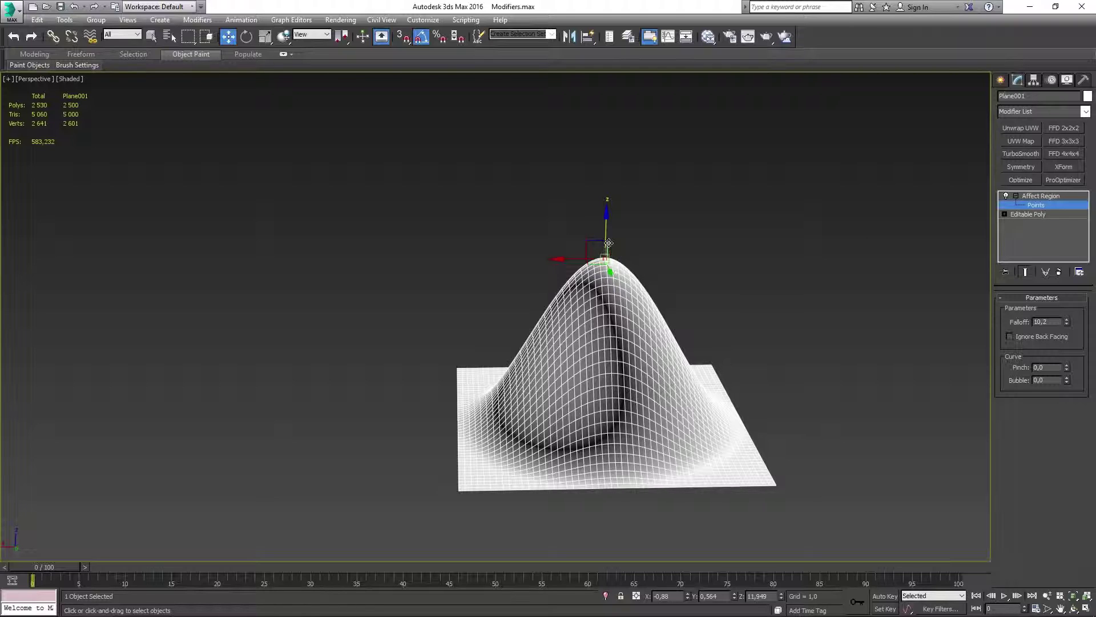
Step: Lower the Affect Region point further to flatten the bump
drag(609, 243, 607, 323)
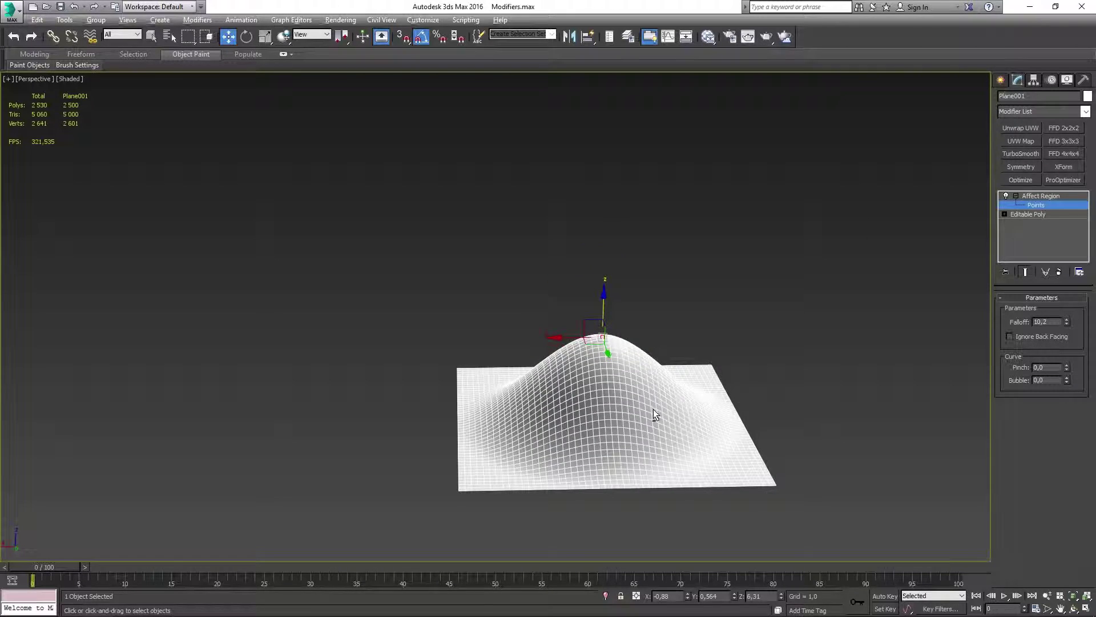
alt+middle_drag(660, 366, 649, 475)
mouse_move(569, 284)
alt+middle_down()
mouse_move(634, 352)
mouse_move(621, 352)
mouse_move(702, 350)
alt+middle_up()
scroll(592, 376, up, 2)
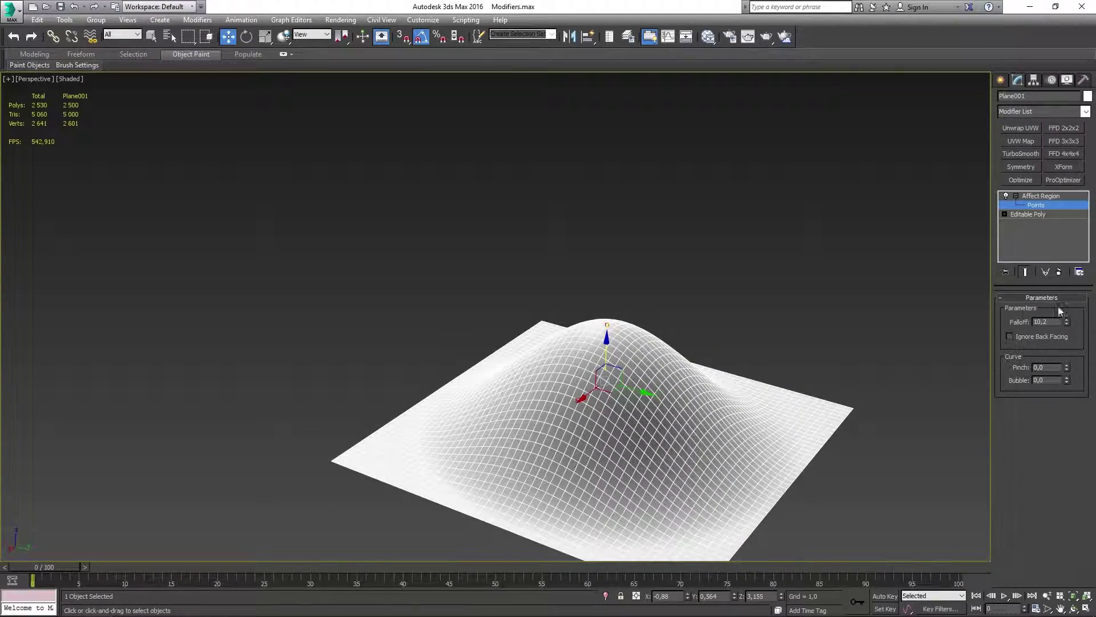
Step: Reduce Falloff to about 3.468 and move the cone tip lower and sideways into a fin
drag(1067, 323, 1067, 368)
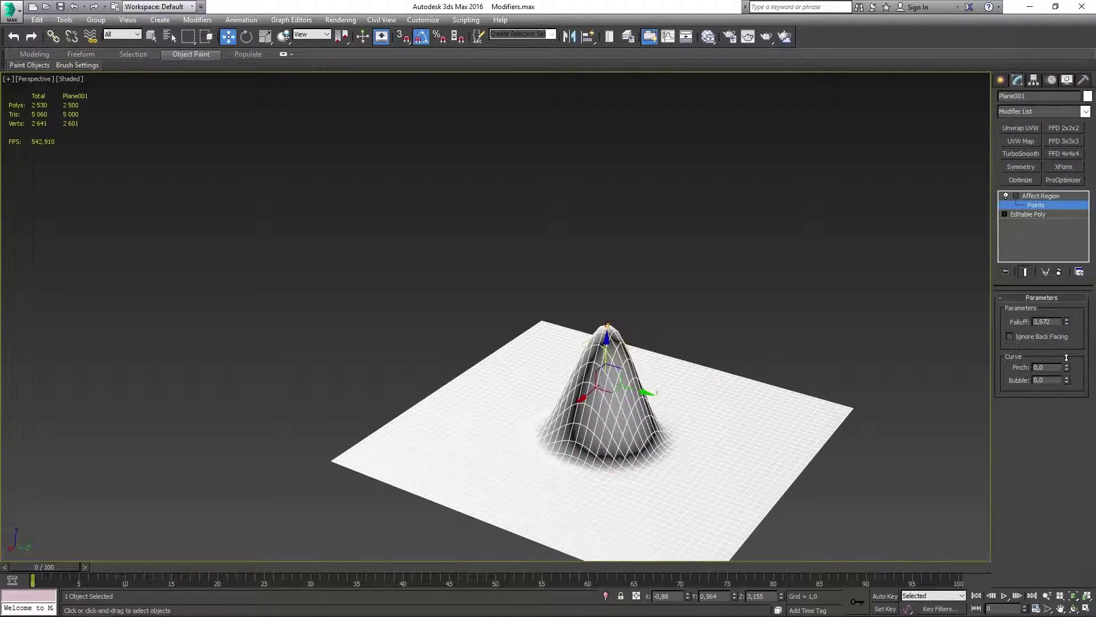
alt+middle_drag(771, 368, 693, 355)
mouse_move(607, 328)
mouse_down()
mouse_move(590, 307)
mouse_move(651, 321)
mouse_up()
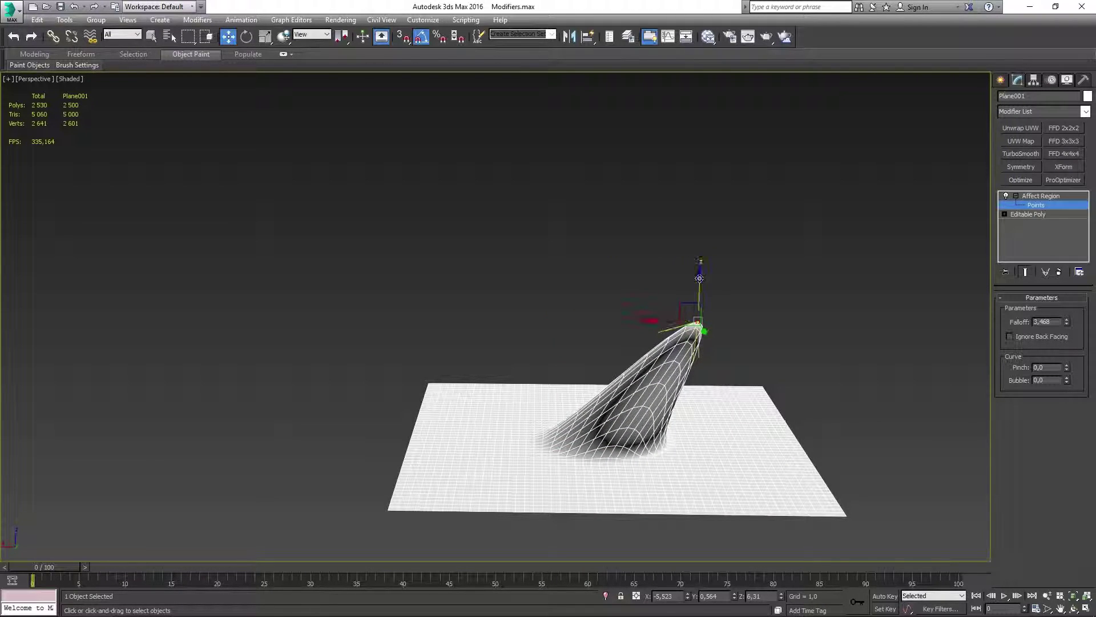
drag(700, 278, 698, 311)
drag(656, 348, 643, 346)
mouse_move(645, 343)
alt+middle_down()
mouse_move(661, 325)
mouse_move(680, 363)
mouse_move(752, 384)
mouse_move(846, 360)
alt+middle_up()
Step: Scale the base Editable Poly plane to about 55% along Y, back on Affect Region
click(1036, 214)
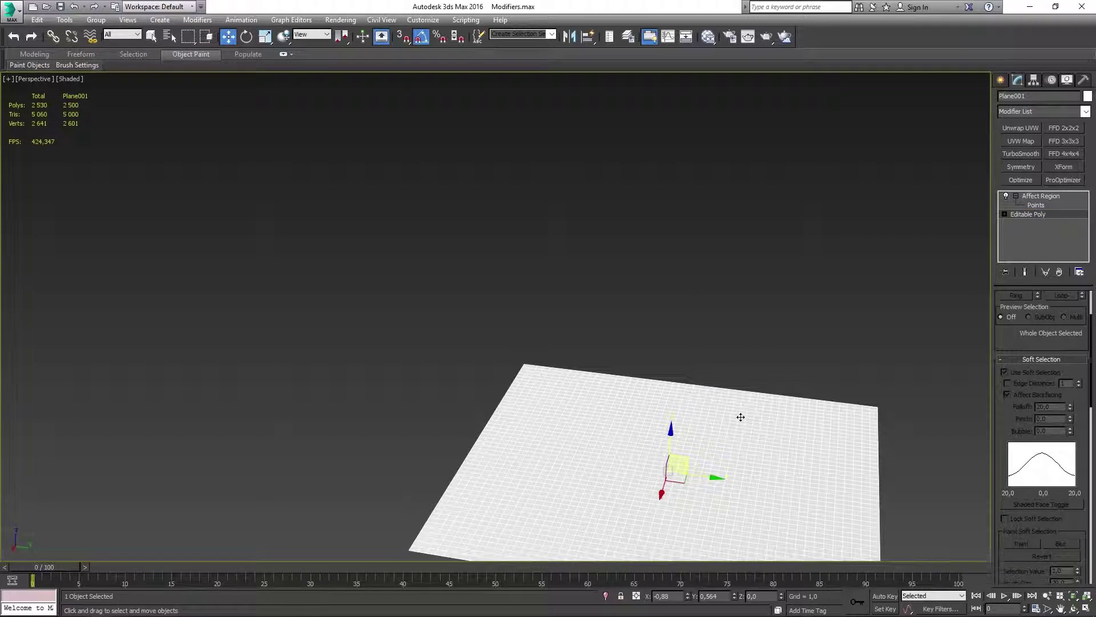
key(r)
drag(724, 480, 692, 482)
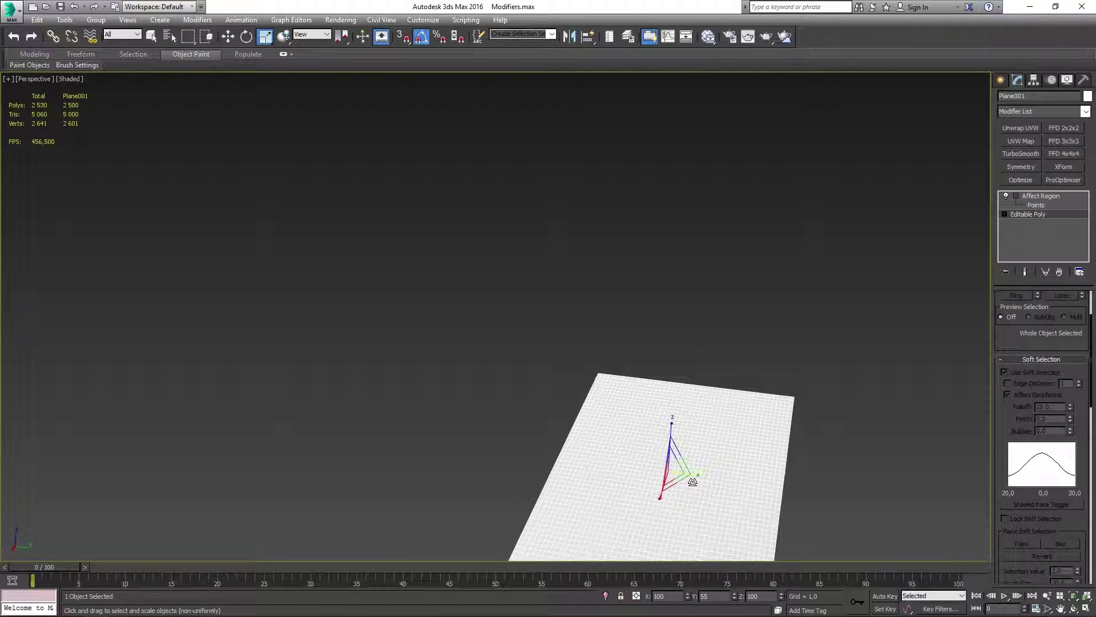
click(1035, 198)
mouse_move(665, 379)
alt+middle_down()
mouse_move(637, 406)
mouse_move(555, 428)
mouse_move(558, 445)
mouse_move(655, 411)
mouse_move(657, 380)
alt+middle_up()
alt+middle_drag(649, 430, 652, 349)
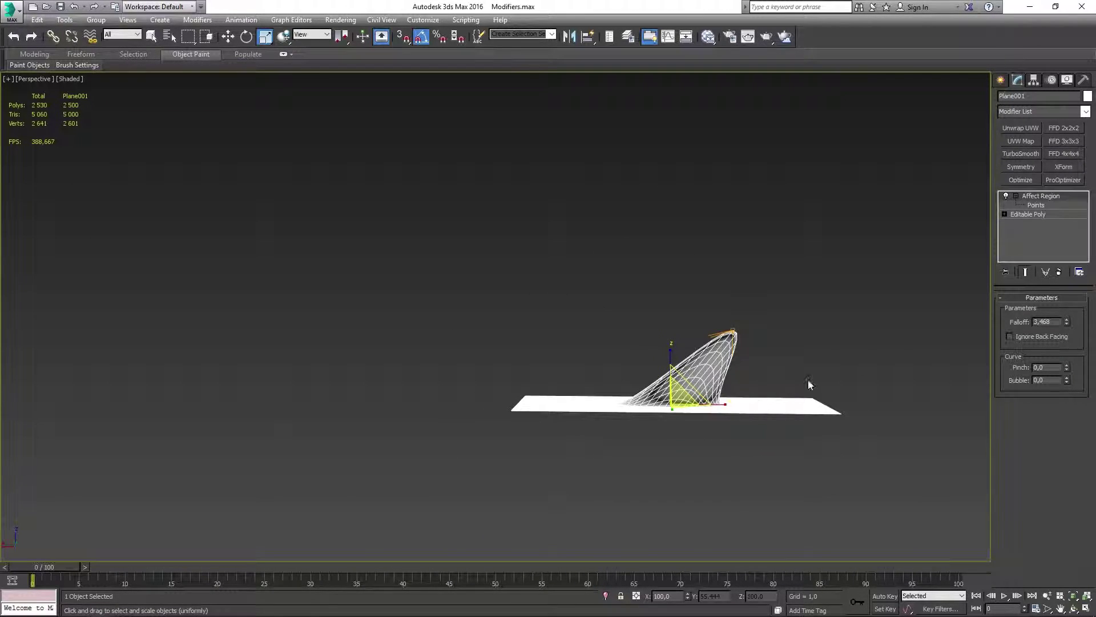
Step: Move the Affect Region point across the plane, then undo the last move
click(1036, 205)
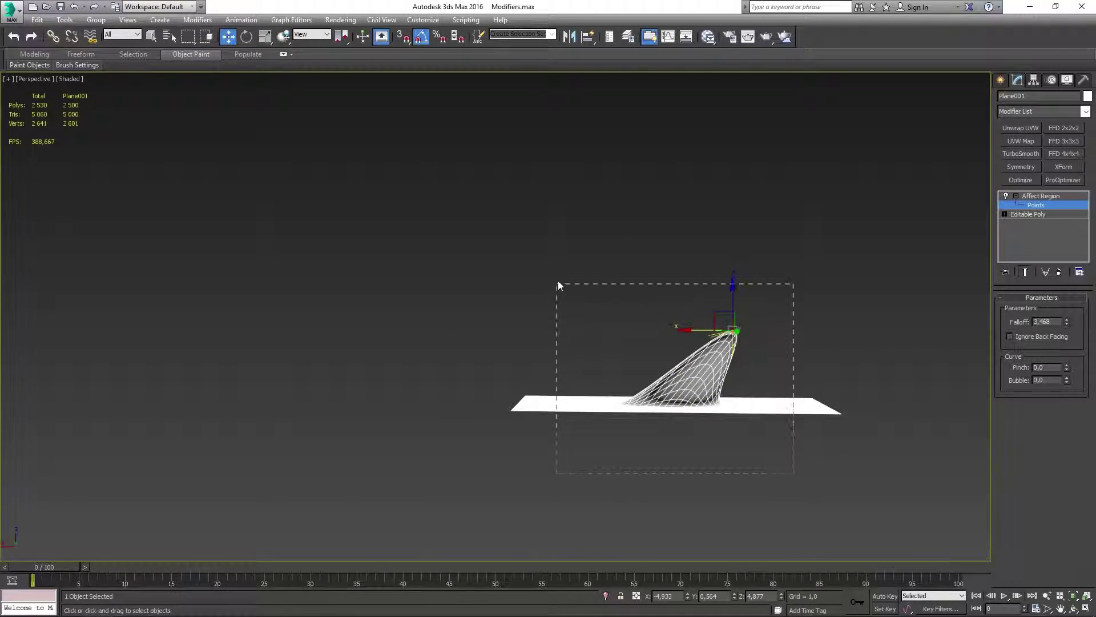
drag(559, 285, 558, 285)
mouse_move(734, 331)
mouse_down()
mouse_move(589, 383)
mouse_move(419, 379)
mouse_up()
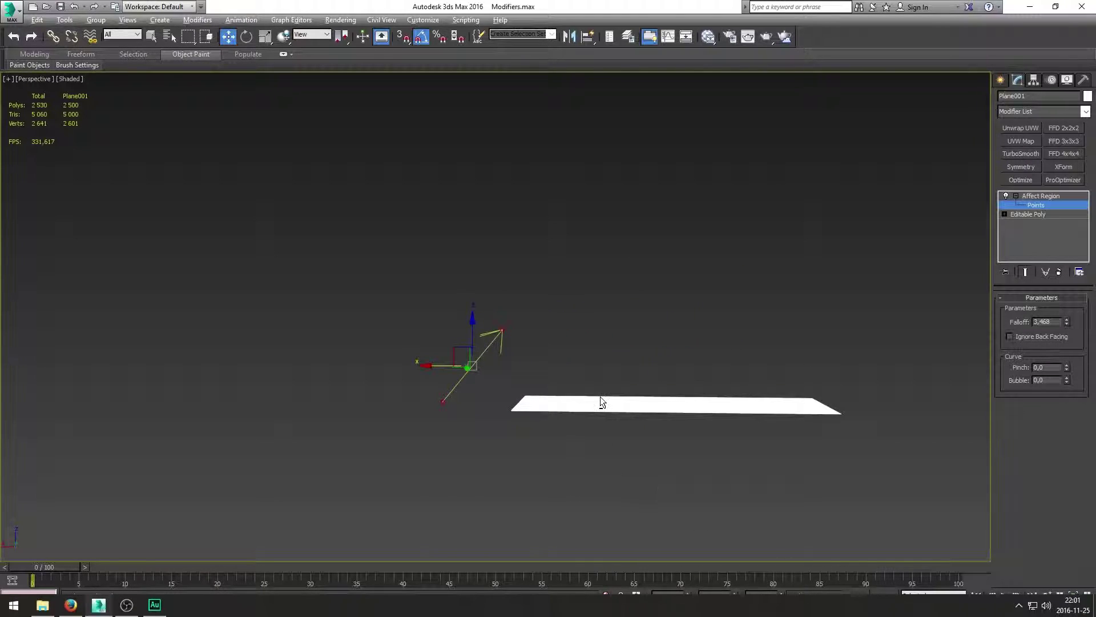
mouse_move(426, 366)
mouse_down()
mouse_move(707, 440)
mouse_move(870, 456)
mouse_up()
key(ctrl+z)
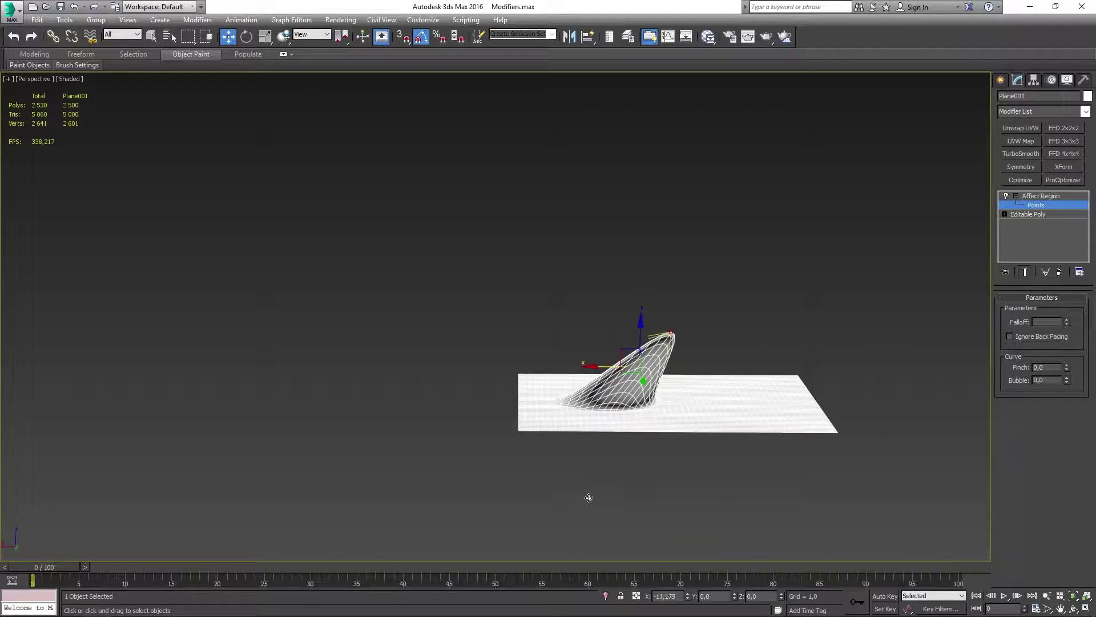
Step: Set Pinch to 0.75 and slide the spike along X to a new spot on the plane
drag(1067, 367, 1066, 315)
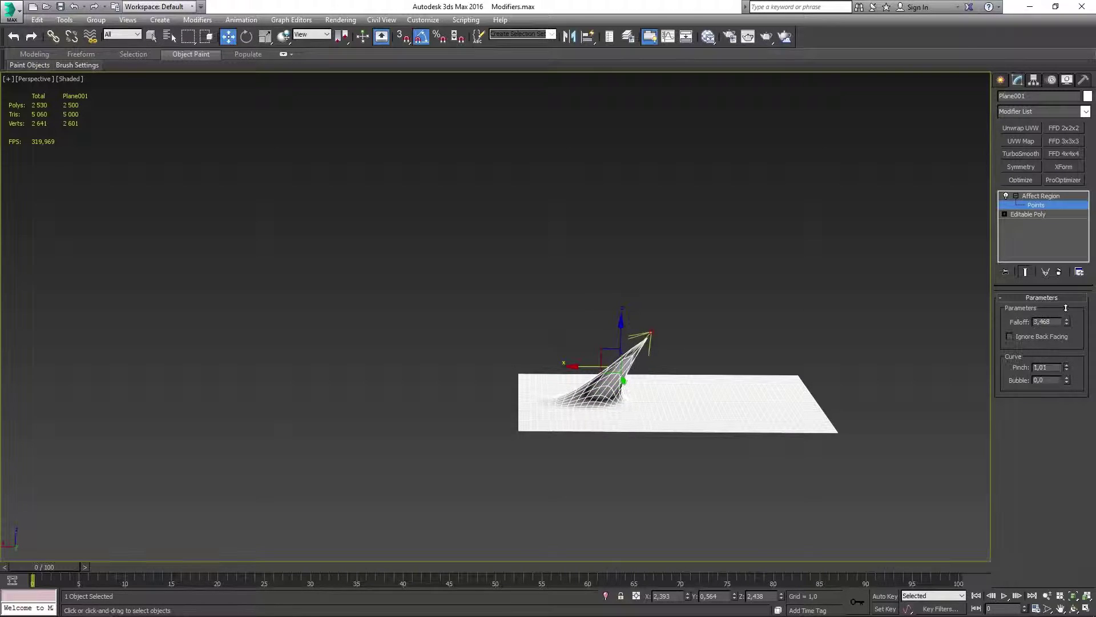
mouse_move(573, 368)
mouse_down()
mouse_move(738, 421)
mouse_move(470, 421)
mouse_move(728, 420)
mouse_up()
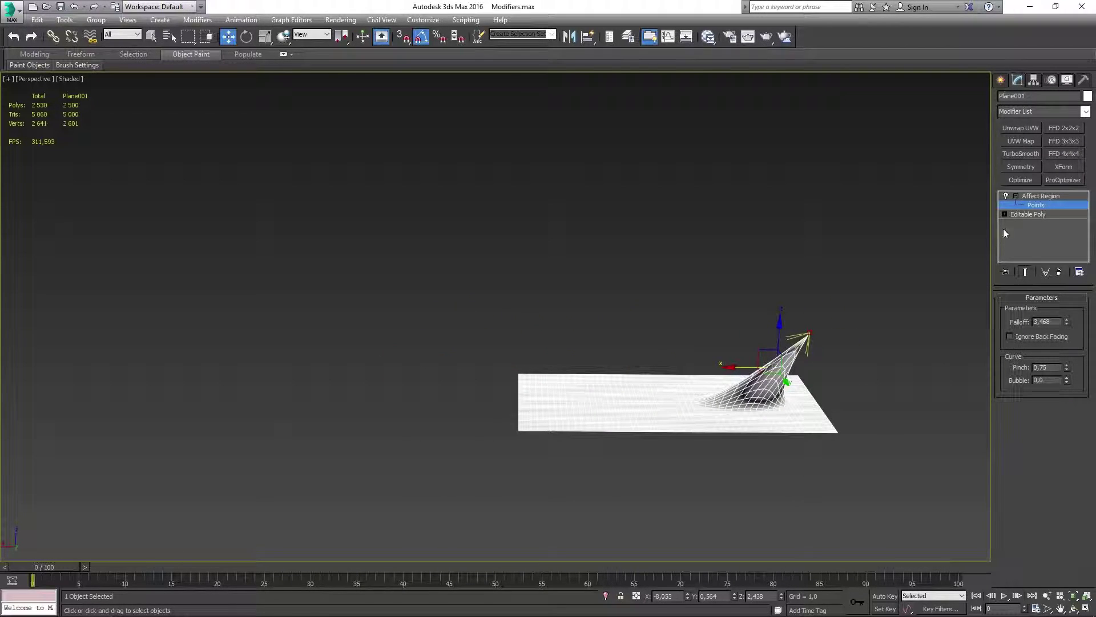
mouse_move(713, 295)
alt+middle_down()
mouse_move(731, 320)
mouse_move(726, 341)
mouse_move(756, 331)
mouse_move(662, 312)
mouse_move(710, 375)
mouse_move(624, 391)
mouse_move(603, 342)
mouse_move(611, 404)
alt+middle_up()
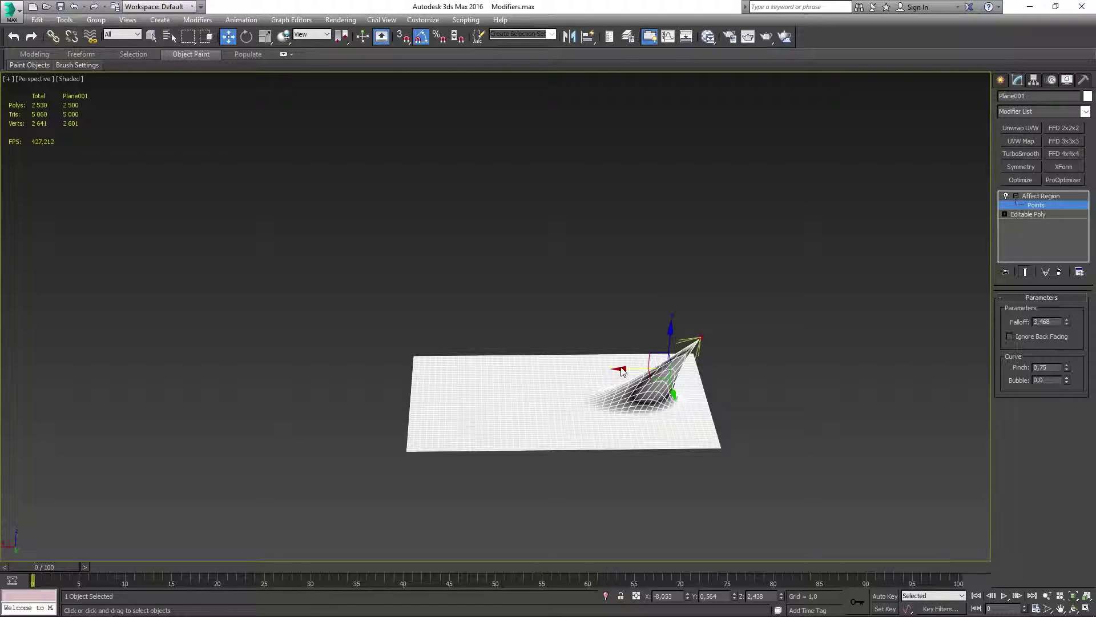